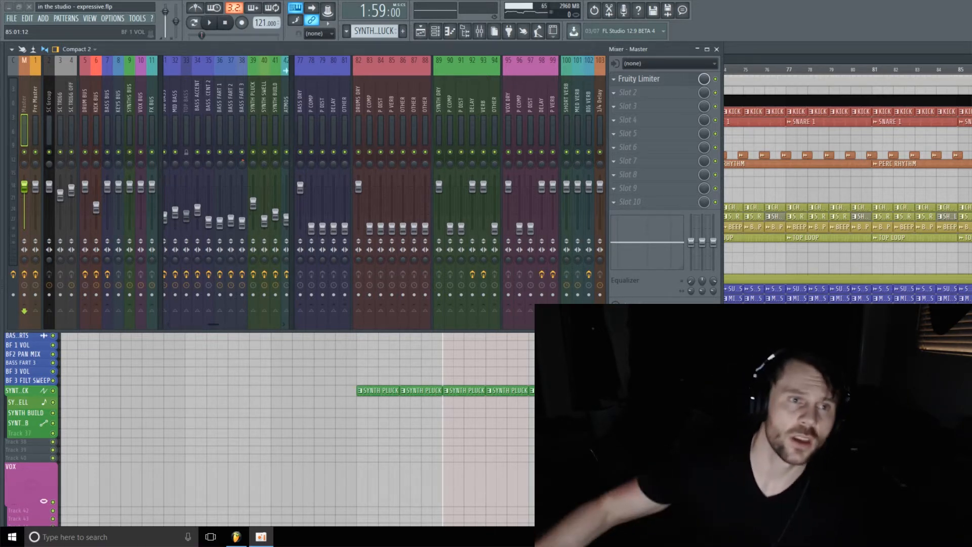
Step: Play the marked song section and audition it again with the SYNTH PLUCK mixer track selected
left_click(217, 24)
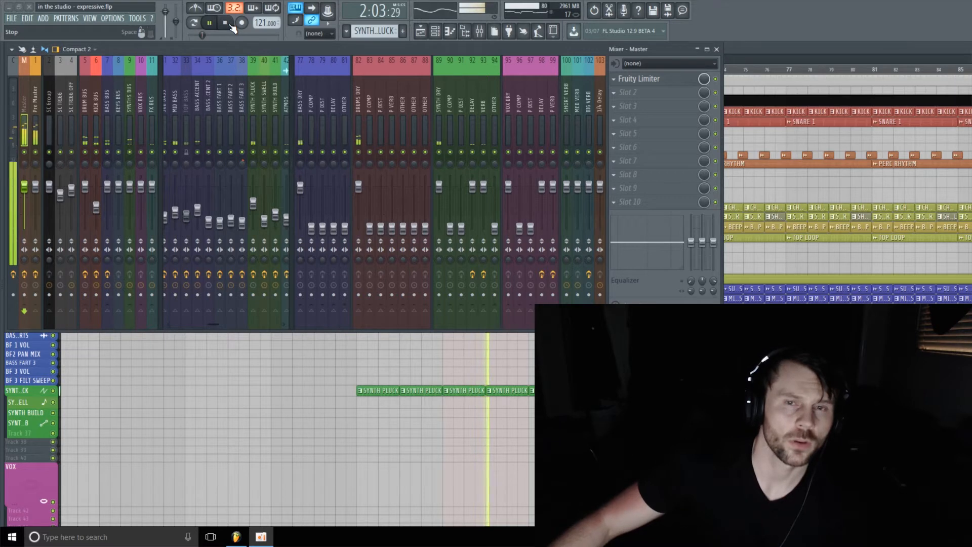
left_click(230, 24)
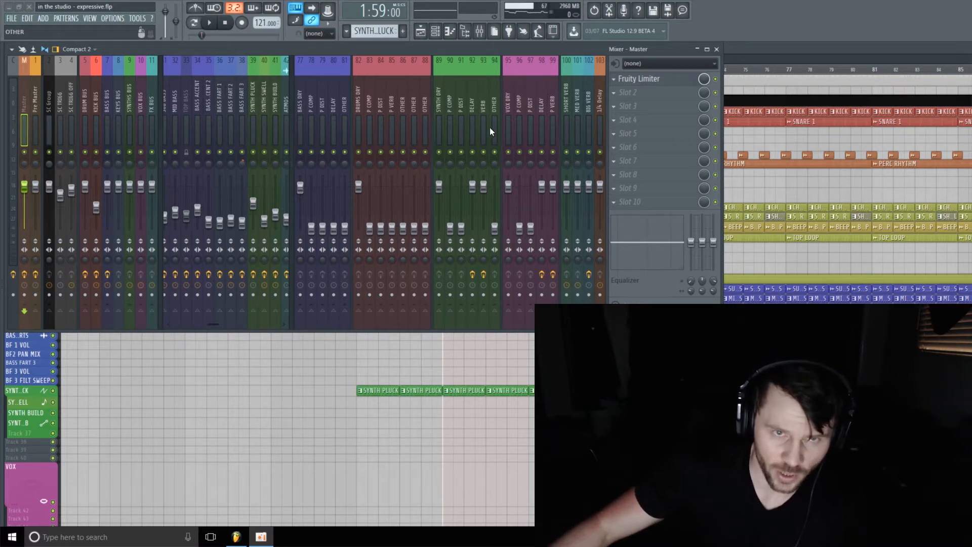
left_click(250, 105)
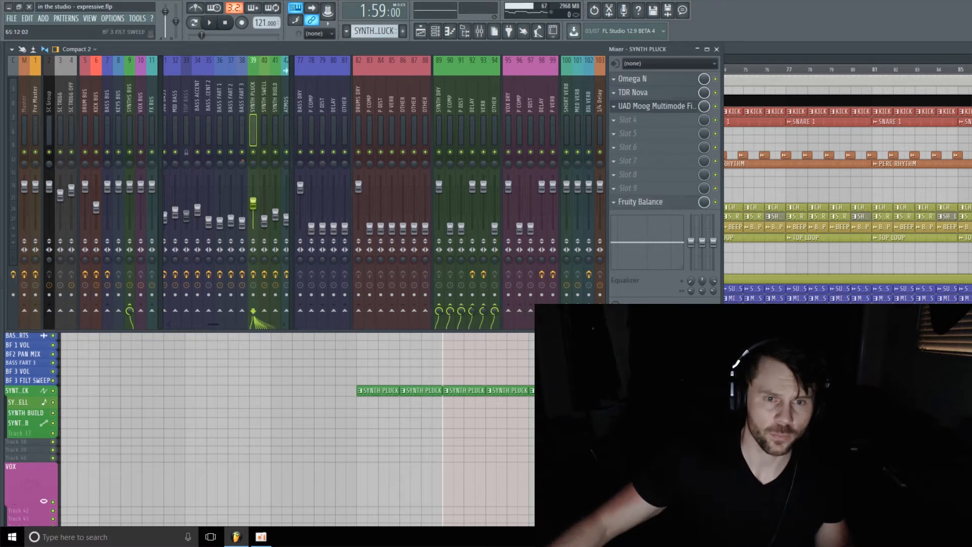
key("space")
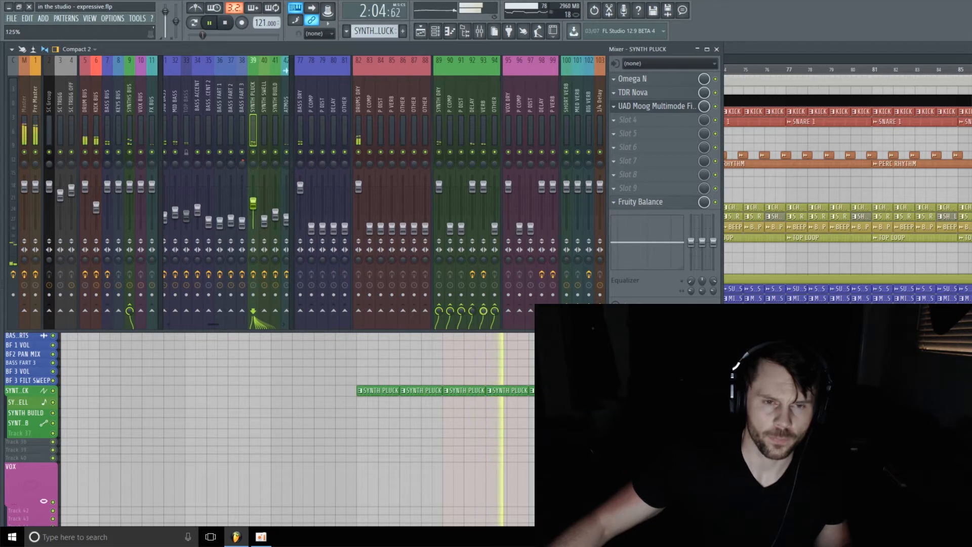
key("space")
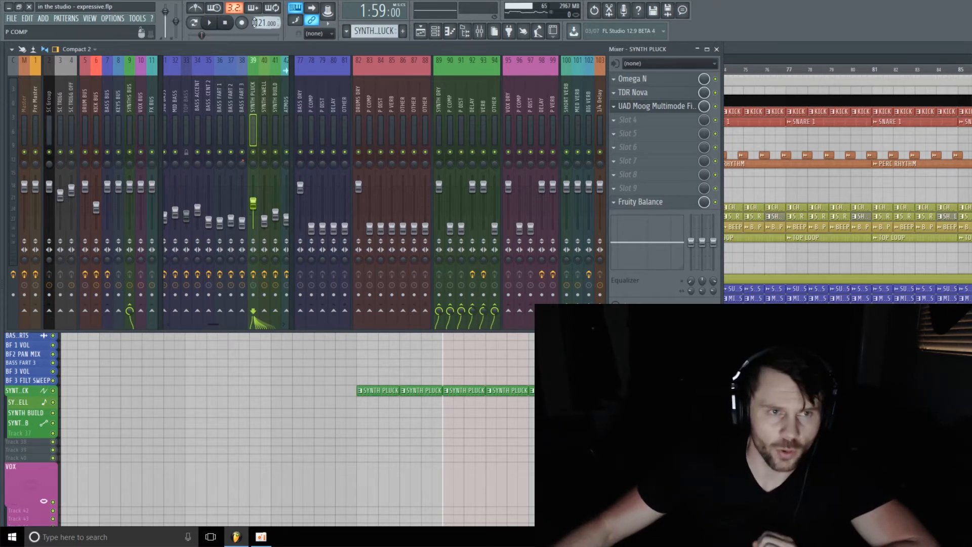
Step: Load Fruity Peak Controller into effect slot 6 of the SYNTH PLUCK mixer track and reposition its window
left_click(648, 147)
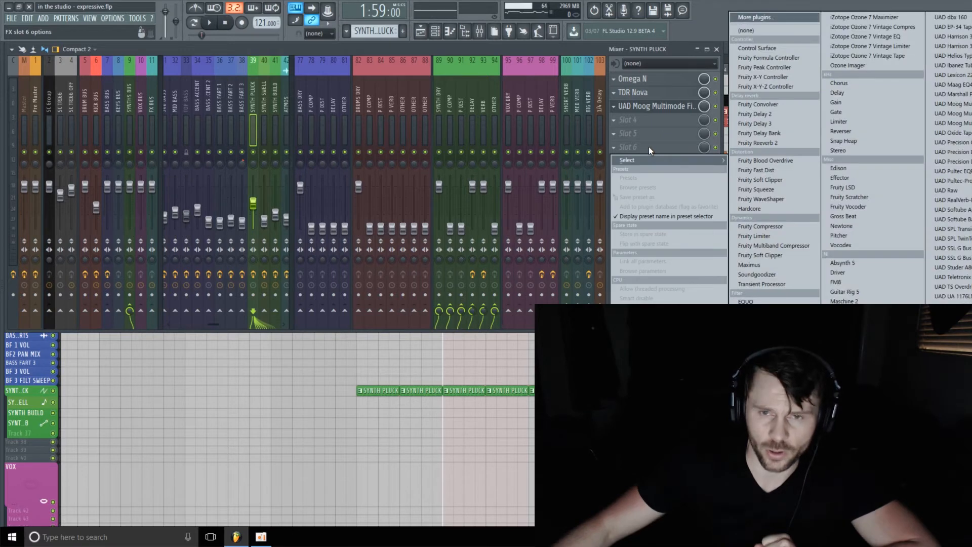
mouse_move(688, 161)
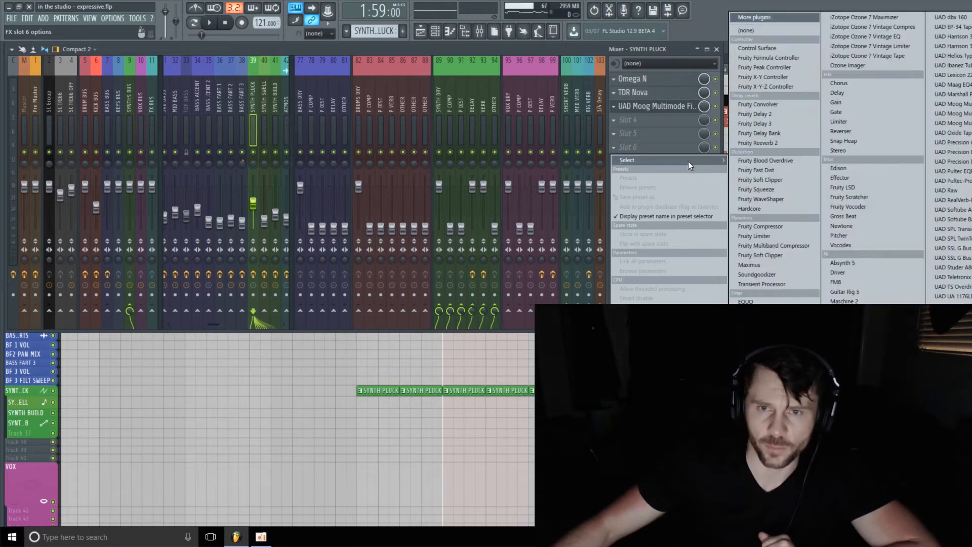
left_click(787, 69)
left_click_drag(235, 162, 207, 142)
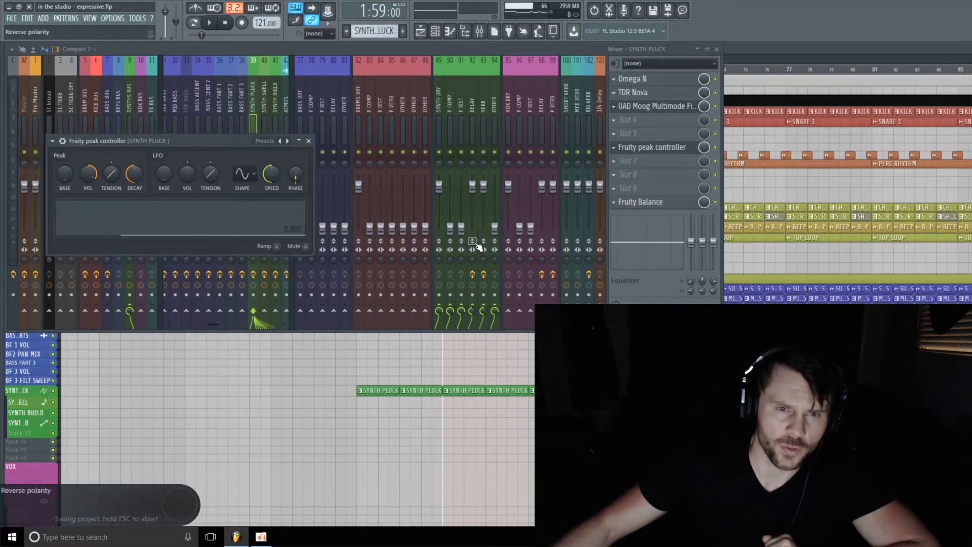
Step: Link the SYNTH PLUCK track's send level to the green VERB track to the internal controller Peak ctrl - Peak
right_click(483, 310)
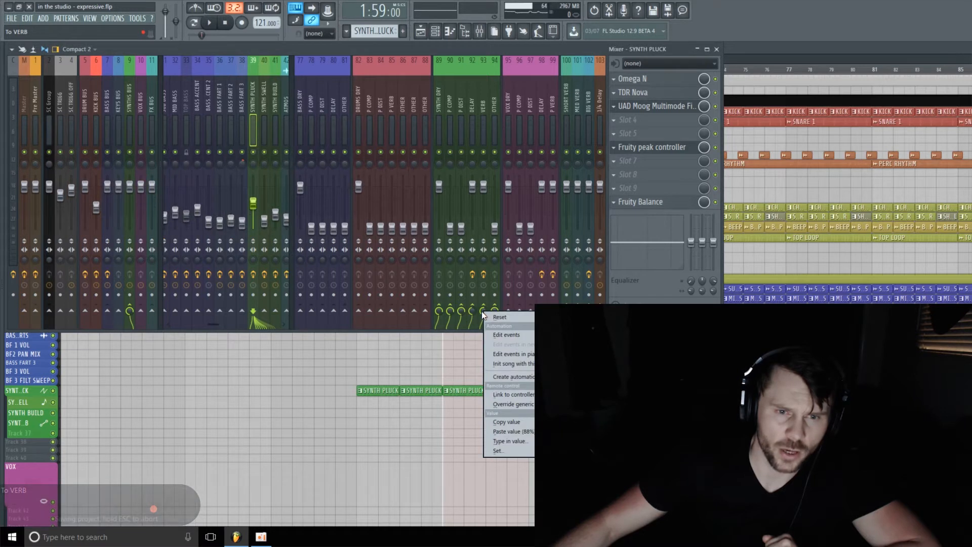
left_click(528, 394)
left_click(694, 247)
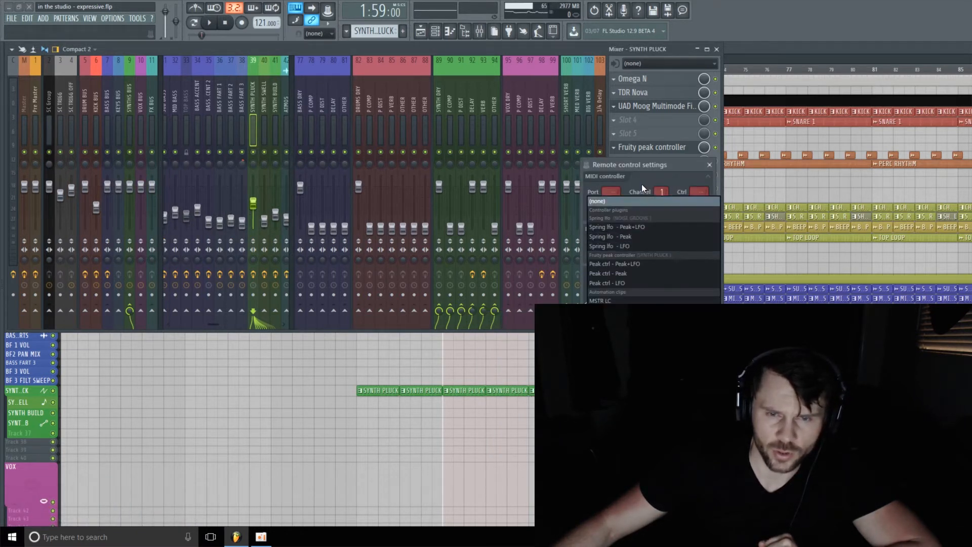
left_click(628, 275)
left_click(689, 354)
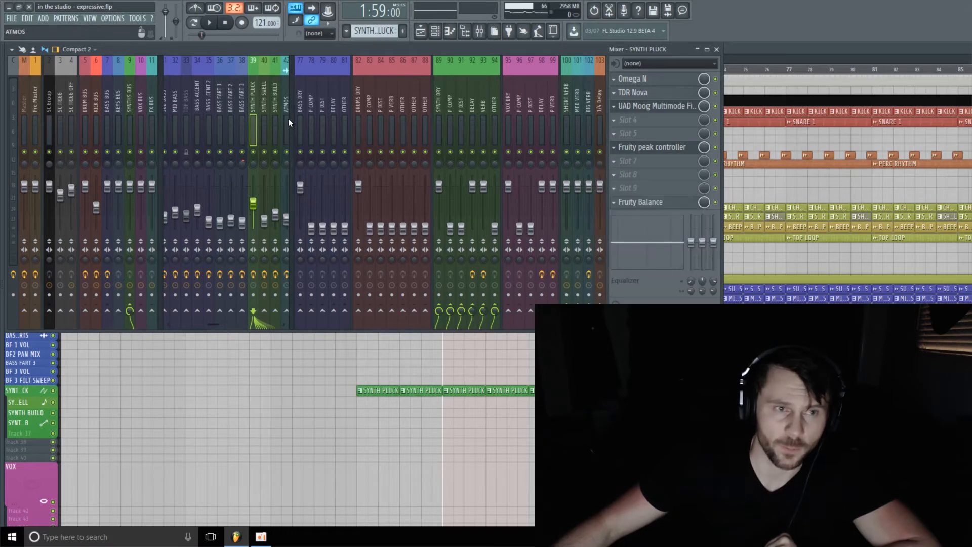
Step: Reopen the Fruity Peak Controller on SYNTH PLUCK, raise its peak Base and move its window up
left_click(672, 148)
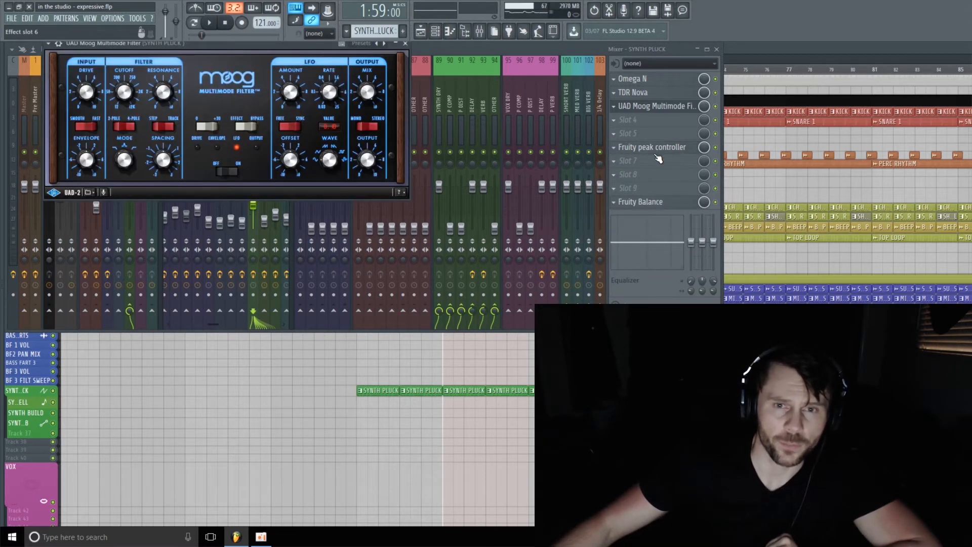
left_click(661, 151)
left_click(667, 151)
left_click(668, 152)
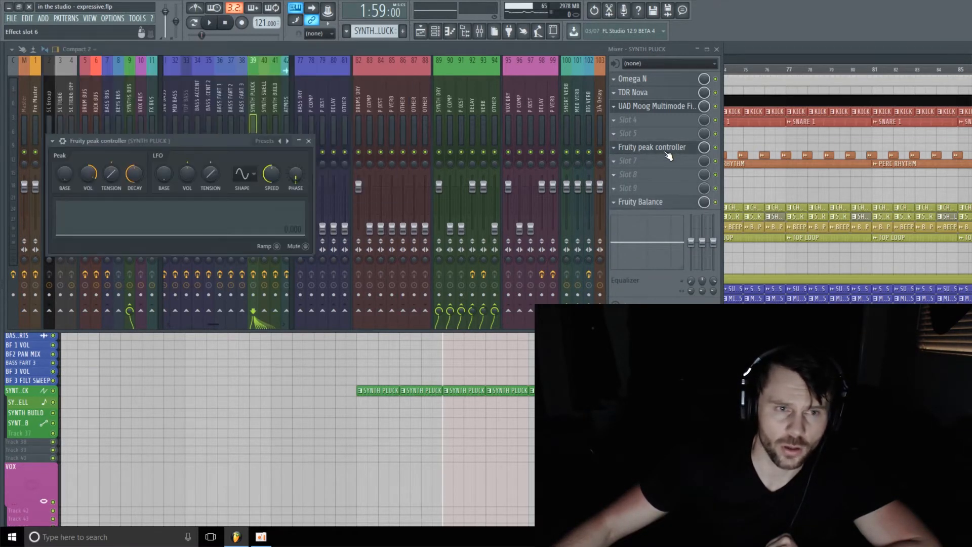
left_click_drag(181, 149, 179, 127)
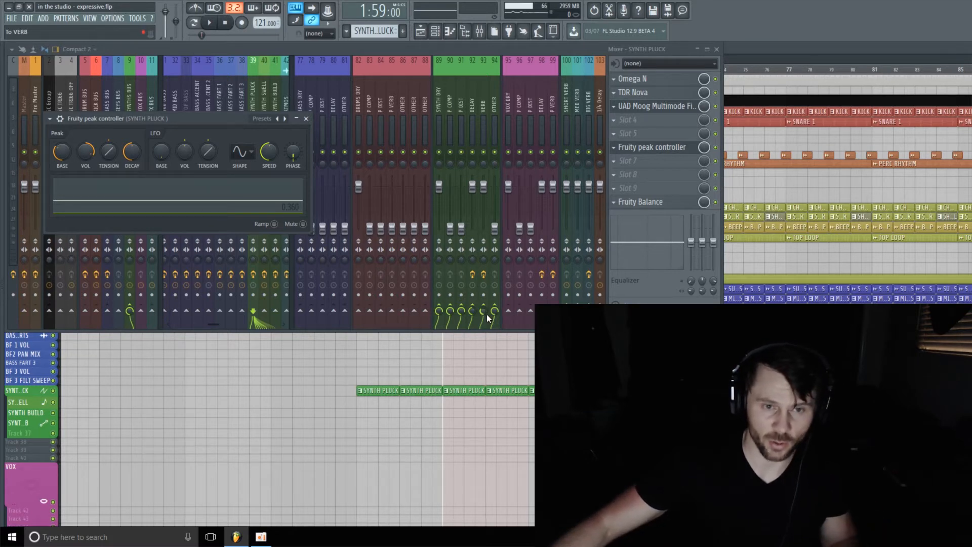
Step: Audition the section and adjust the peak controller's peak volume to about 140%
key("space")
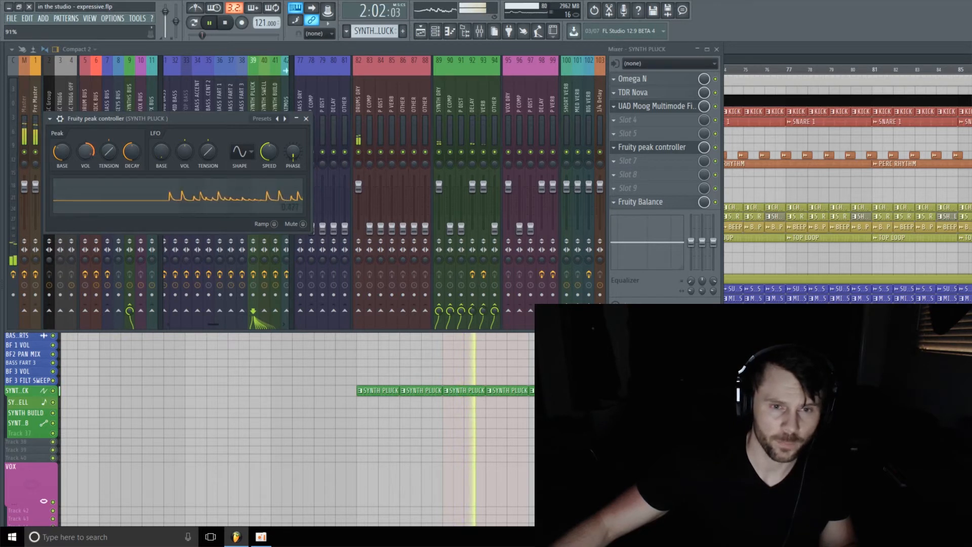
key("space")
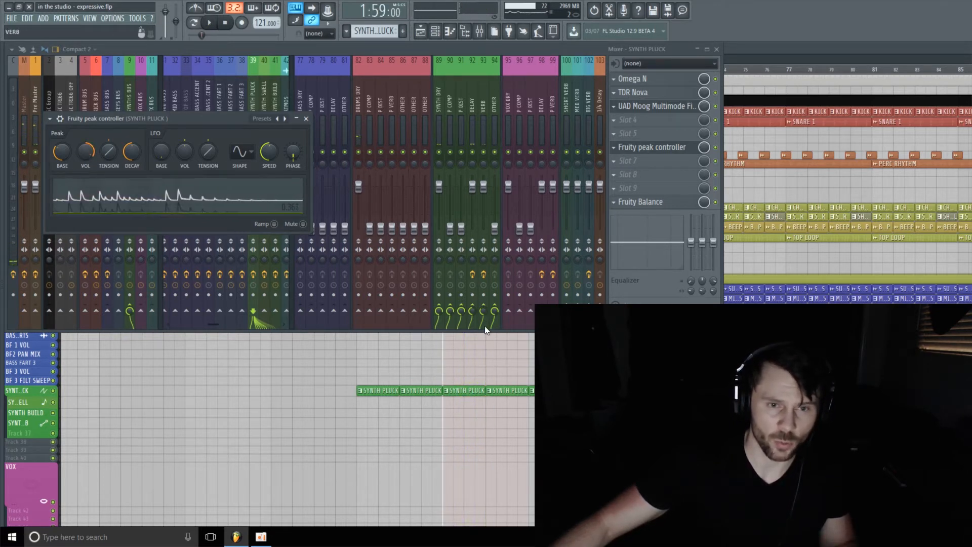
left_click_drag(84, 158, 84, 161)
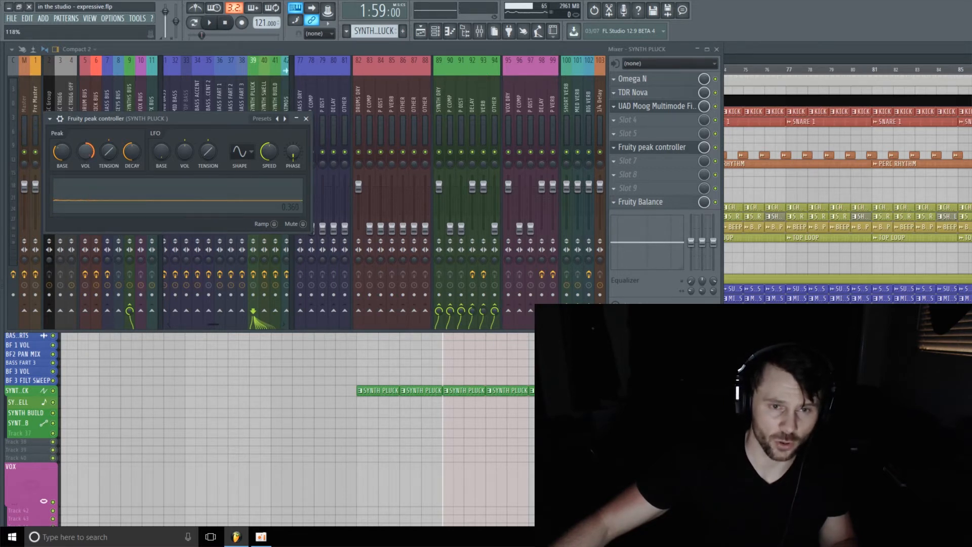
left_click_drag(84, 158, 84, 153)
key("space")
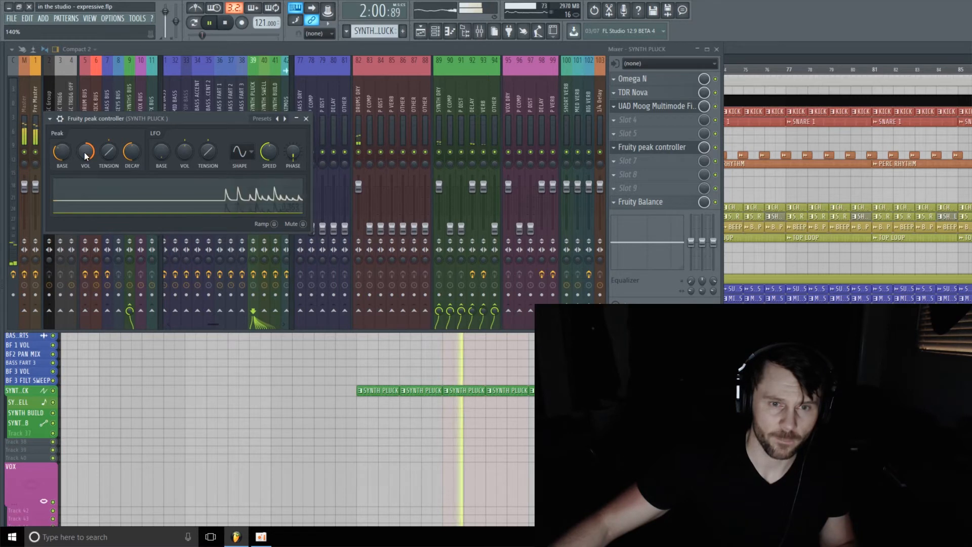
Step: Sweep the UAD Moog Multimode Filter's cutoff on SYNTH PLUCK during playback, bringing it to about 1.80 kHz
left_click(654, 109)
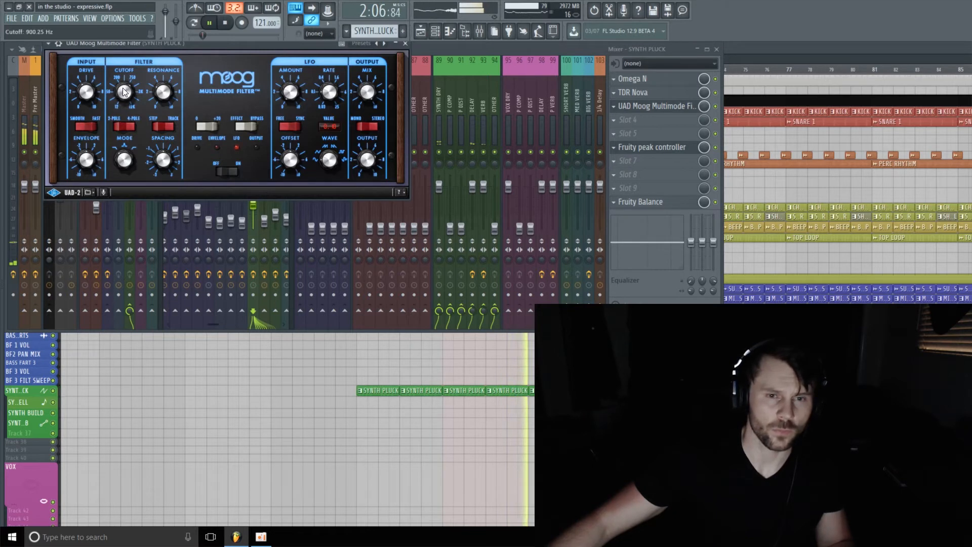
mouse_move(123, 91)
left_mouse_down()
mouse_move(150, 65)
mouse_move(132, 107)
left_mouse_up()
key("space")
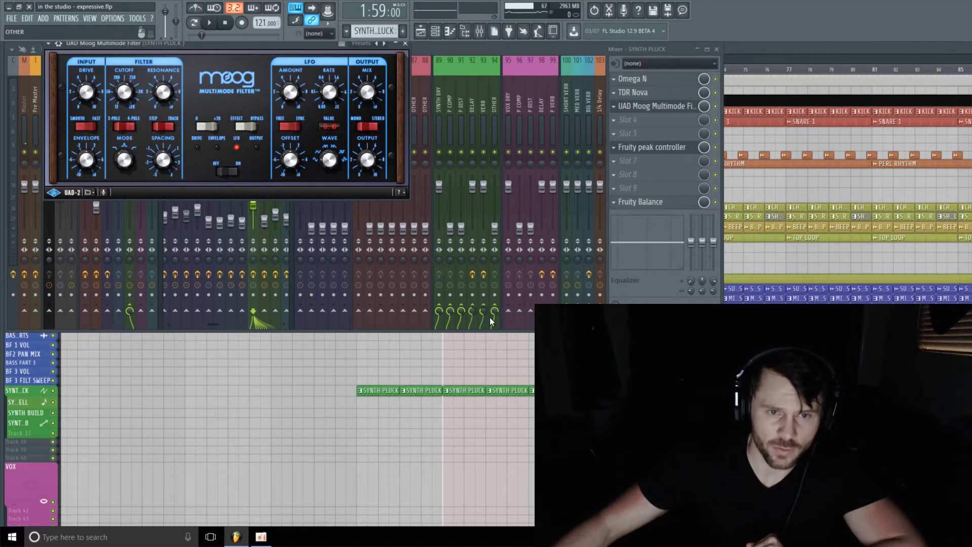
left_click_drag(264, 50, 293, 64)
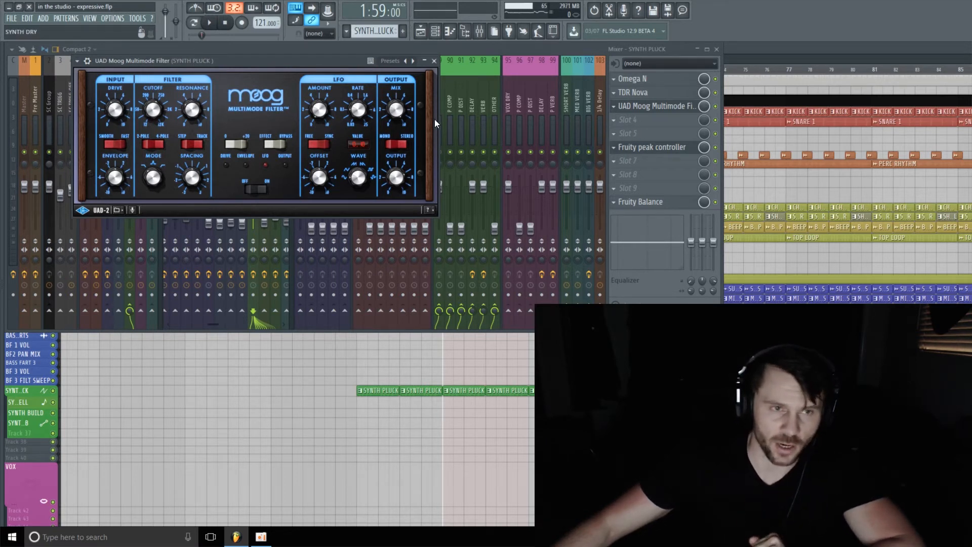
left_click_drag(284, 58, 283, 60)
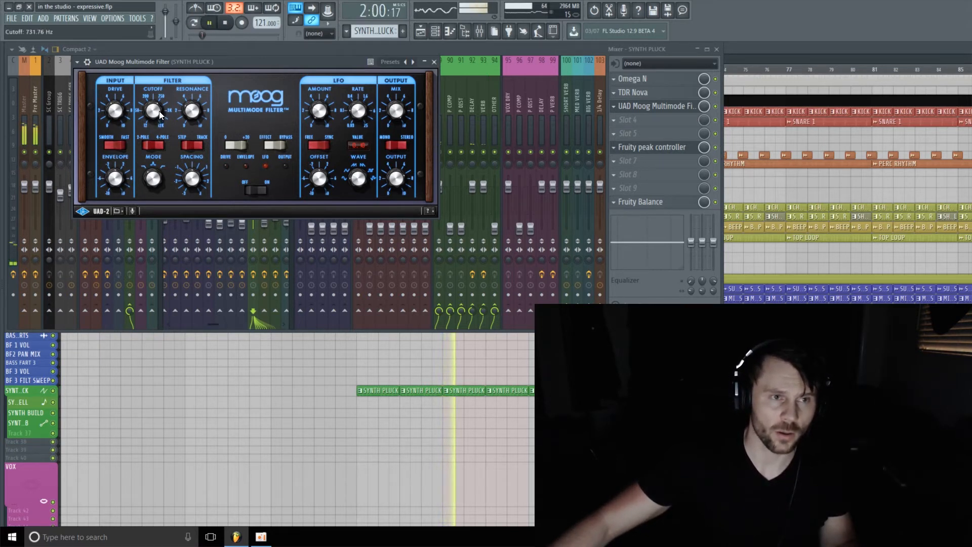
left_click_drag(162, 109, 159, 116)
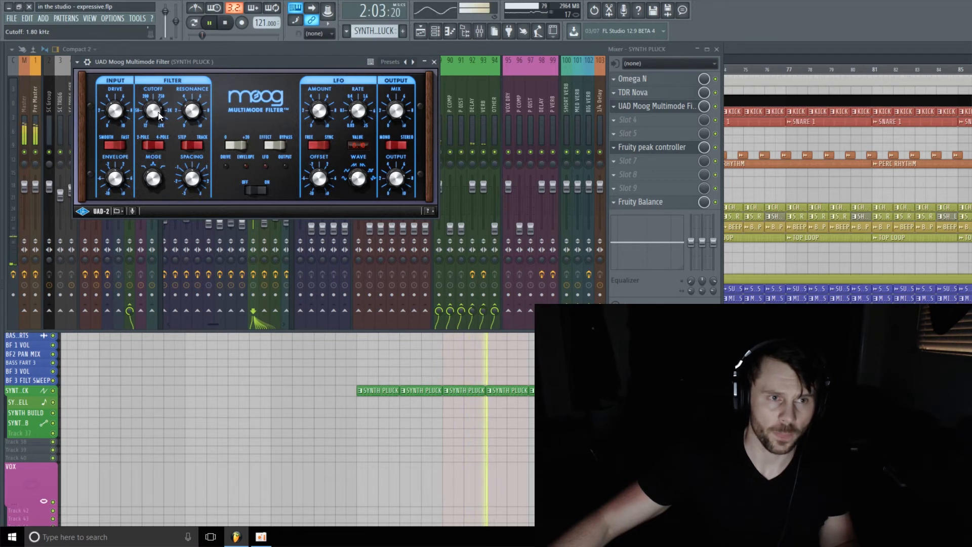
Step: Toggle the peak controller in slot 6 during playback, check its peak response graph, and stop the song
left_click(716, 148)
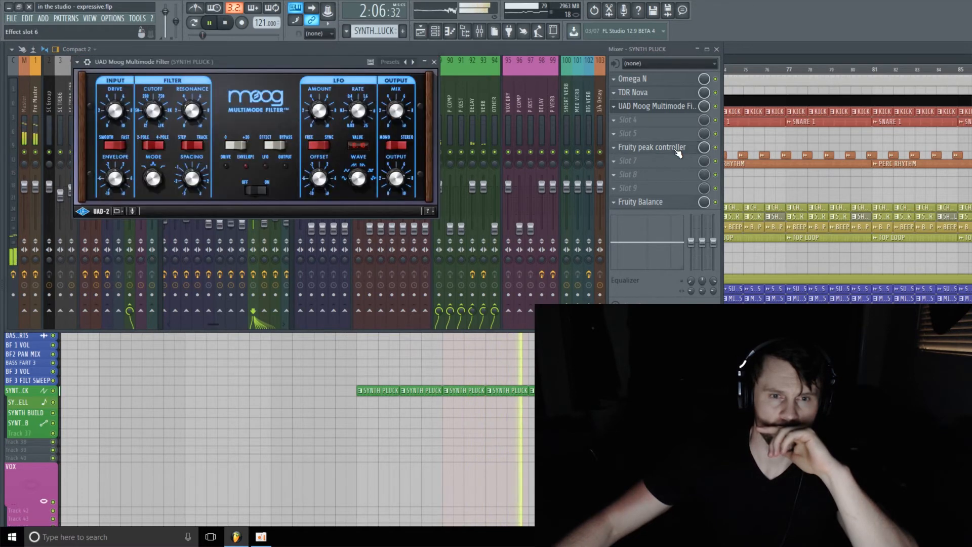
left_click(646, 150)
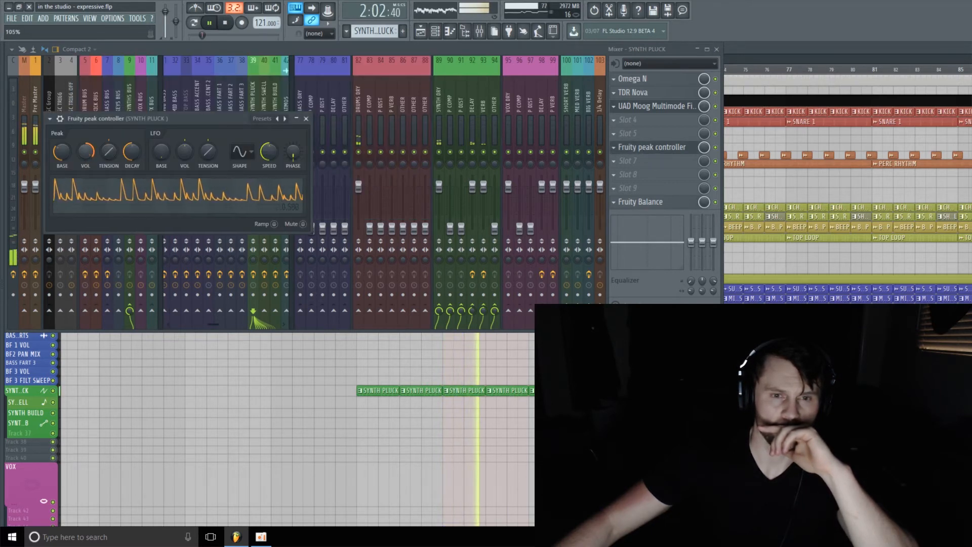
left_click(716, 148)
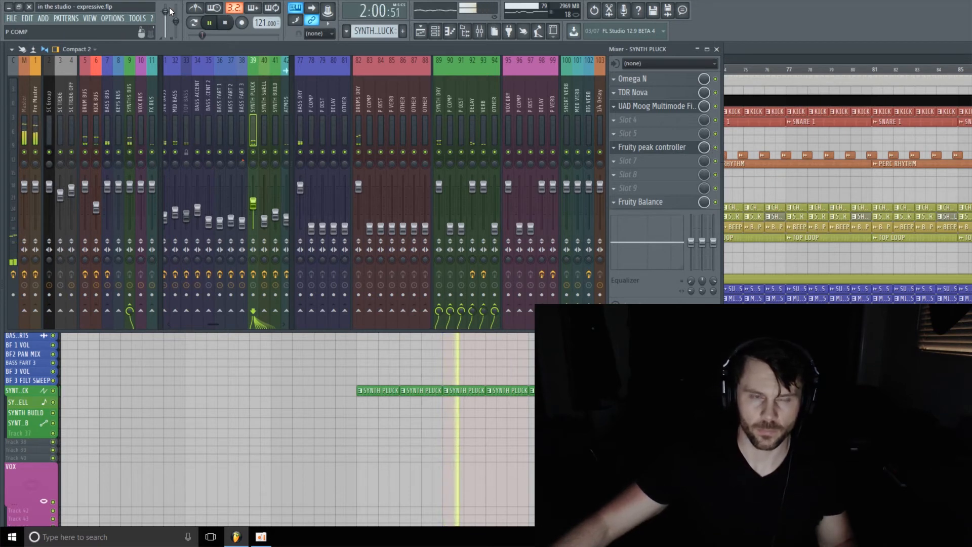
key("space")
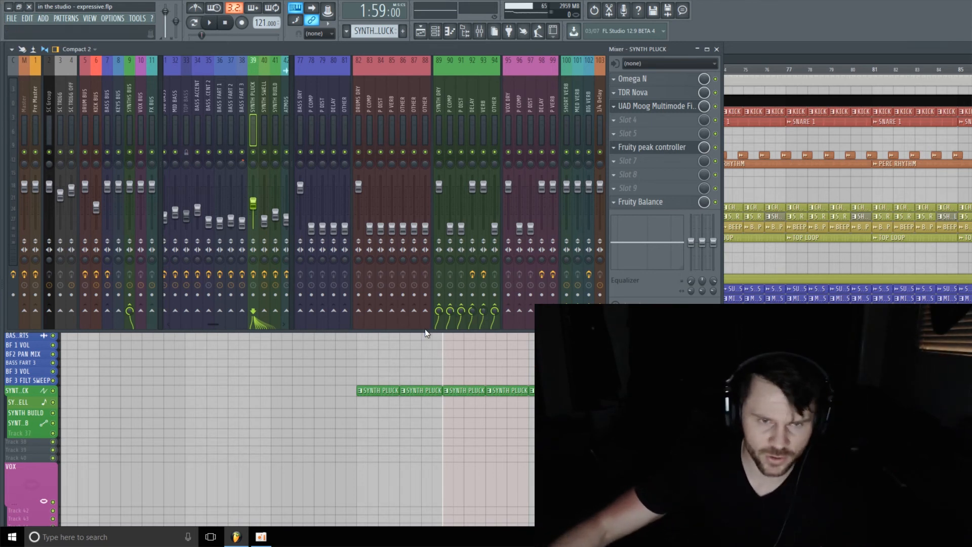
Step: Look over the channel rack, the C5 notes' velocities in the piano roll and the playlist, and return to the mixer
left_click(438, 32)
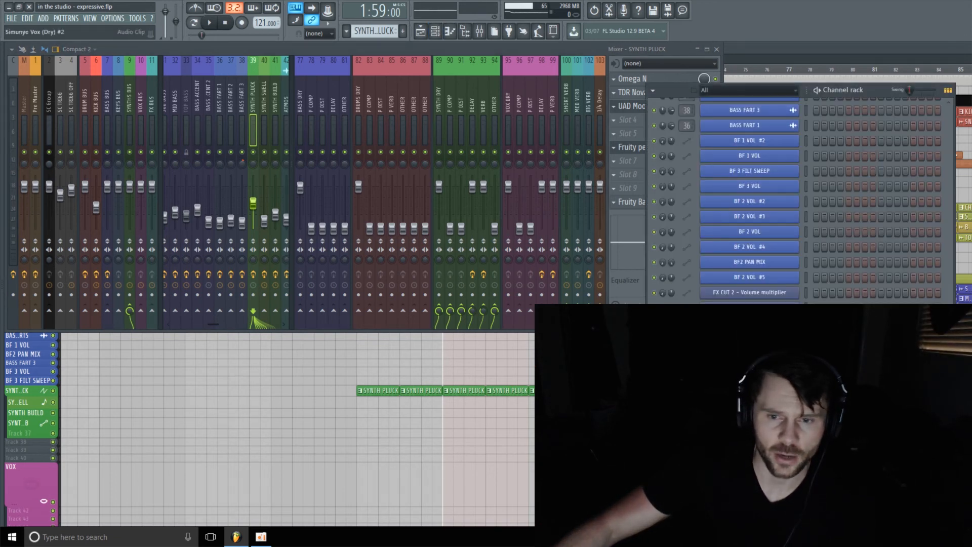
key("F7")
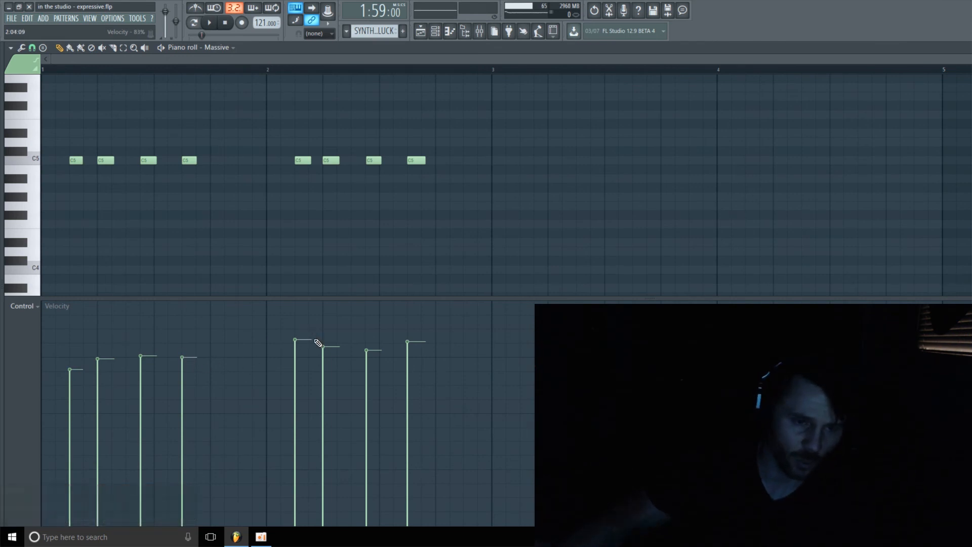
left_click(449, 31)
left_click(420, 31)
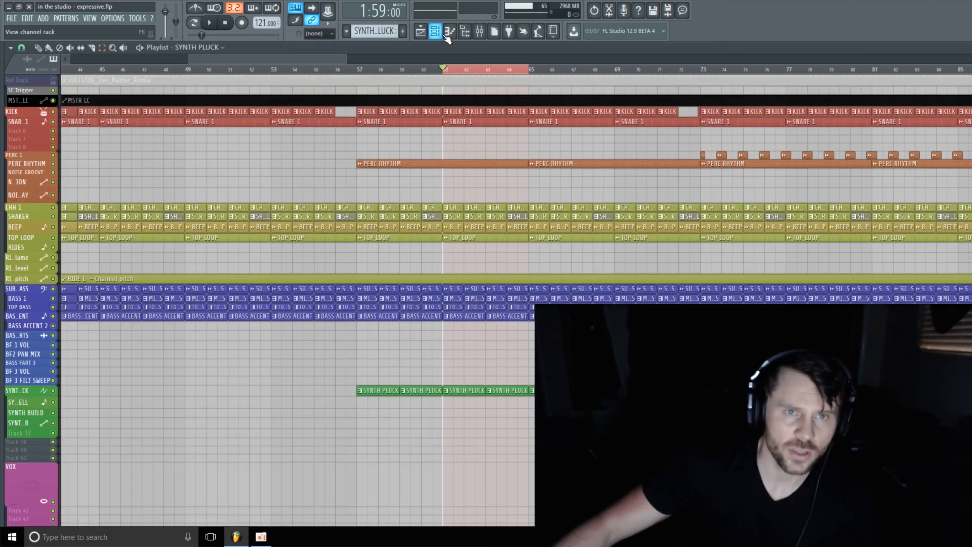
left_click(437, 35)
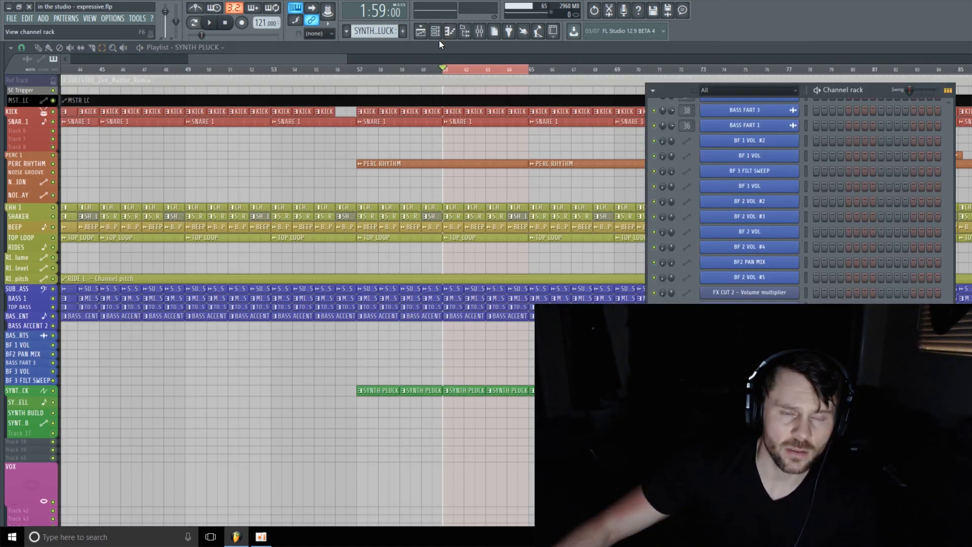
left_click(479, 31)
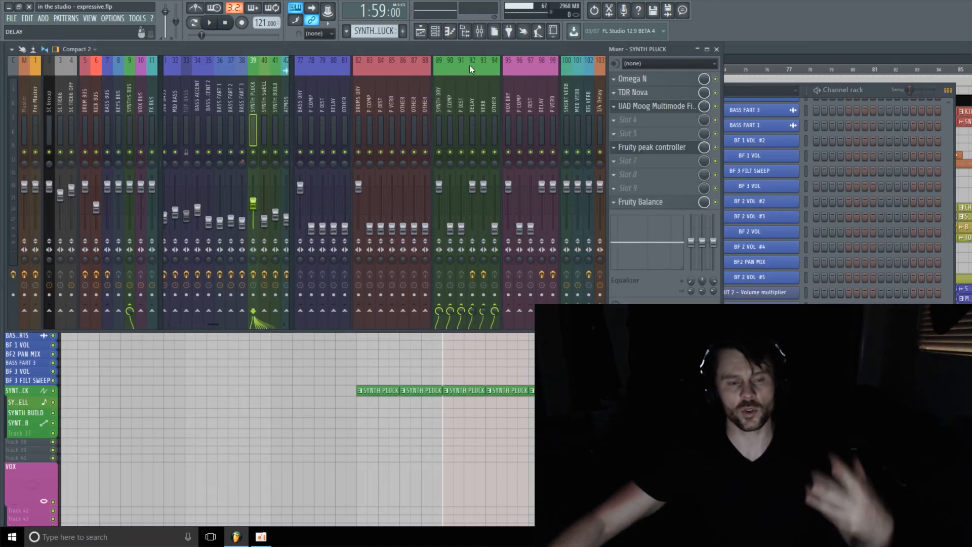